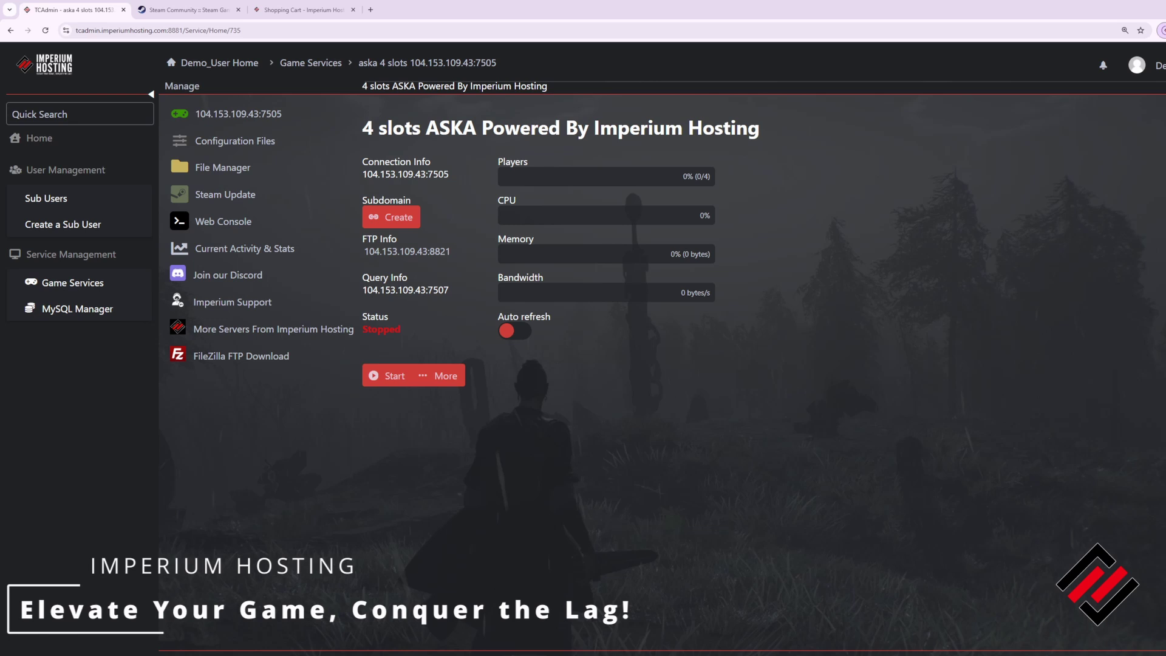
Step: Scroll through the hosting store page, then return to the ASKA server control panel
click(300, 10)
scroll(937, 279, down, 4)
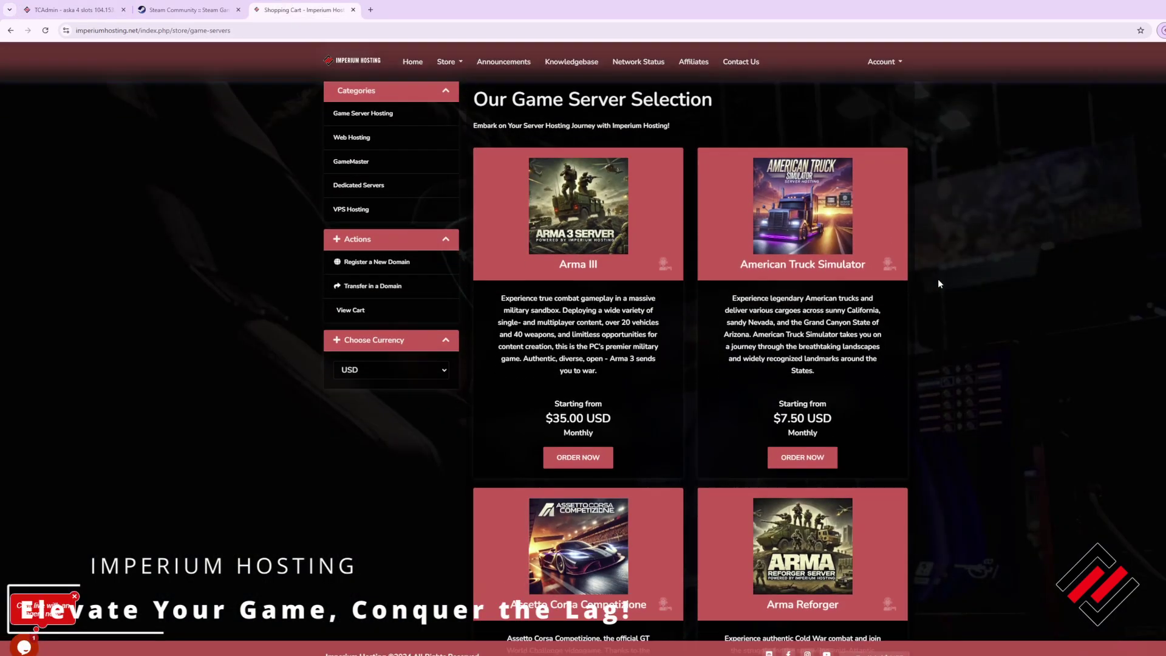
scroll(945, 285, down, 4)
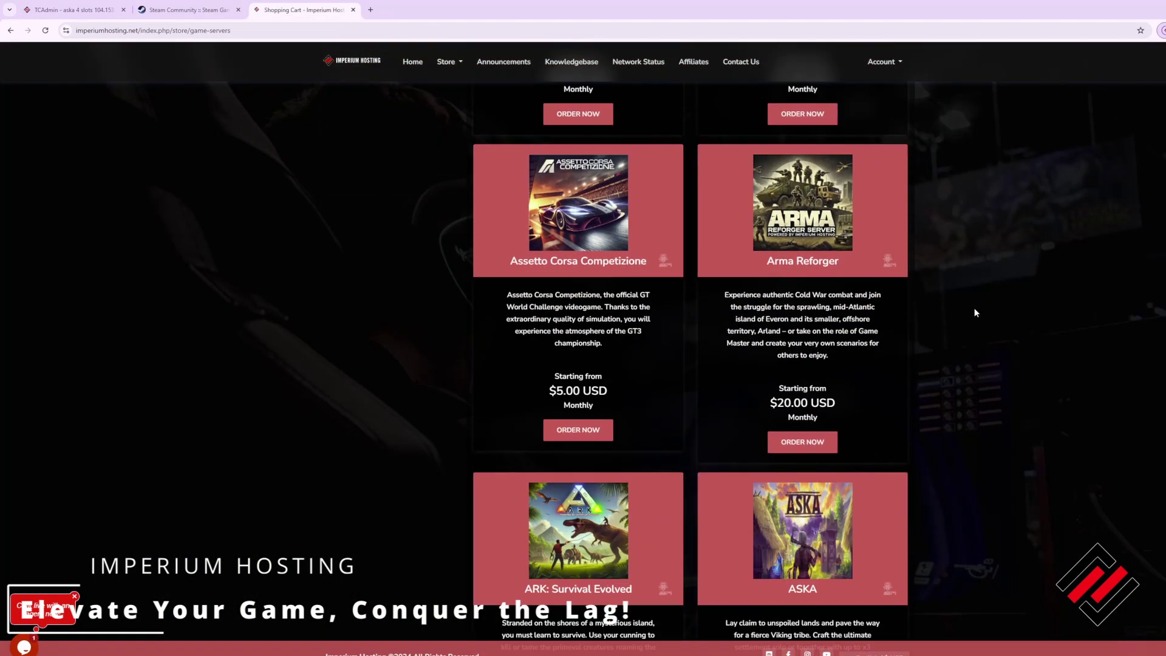
scroll(975, 310, down, 4)
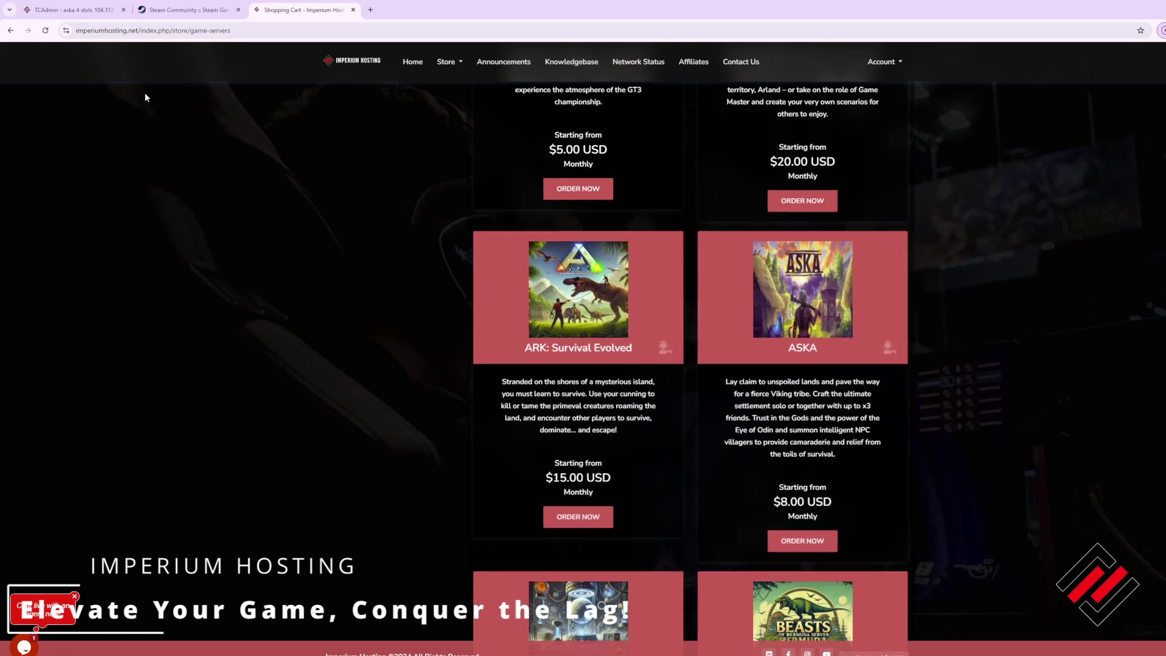
click(78, 11)
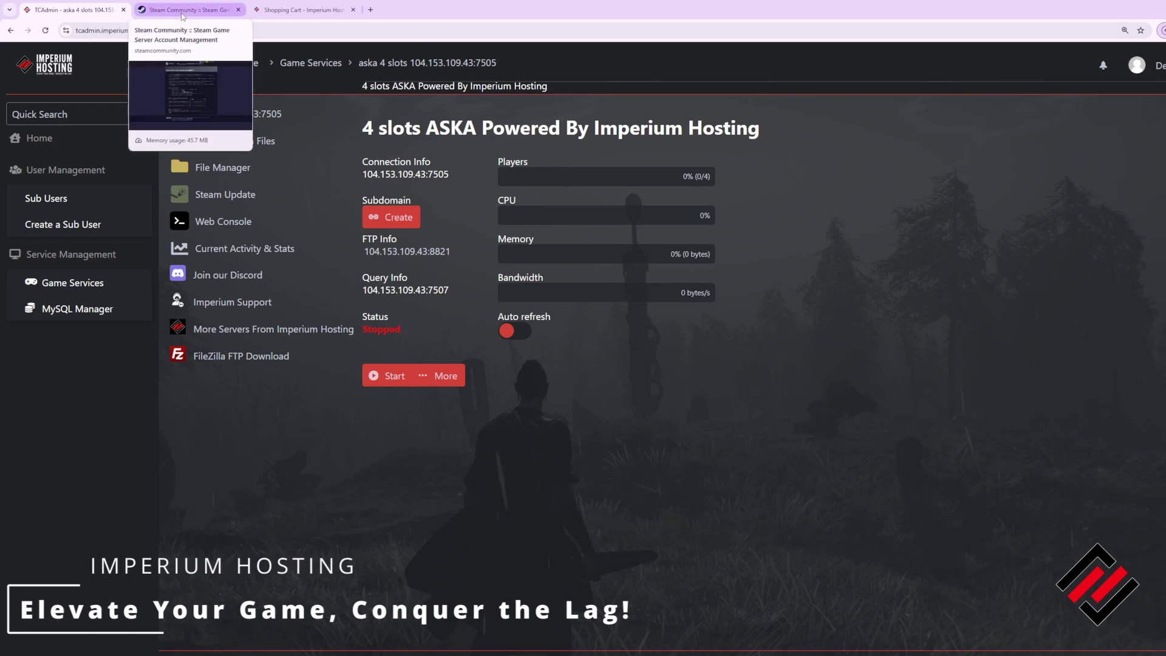
Step: Generate a Steam game server login token for App ID 1898300 and copy the token
click(182, 10)
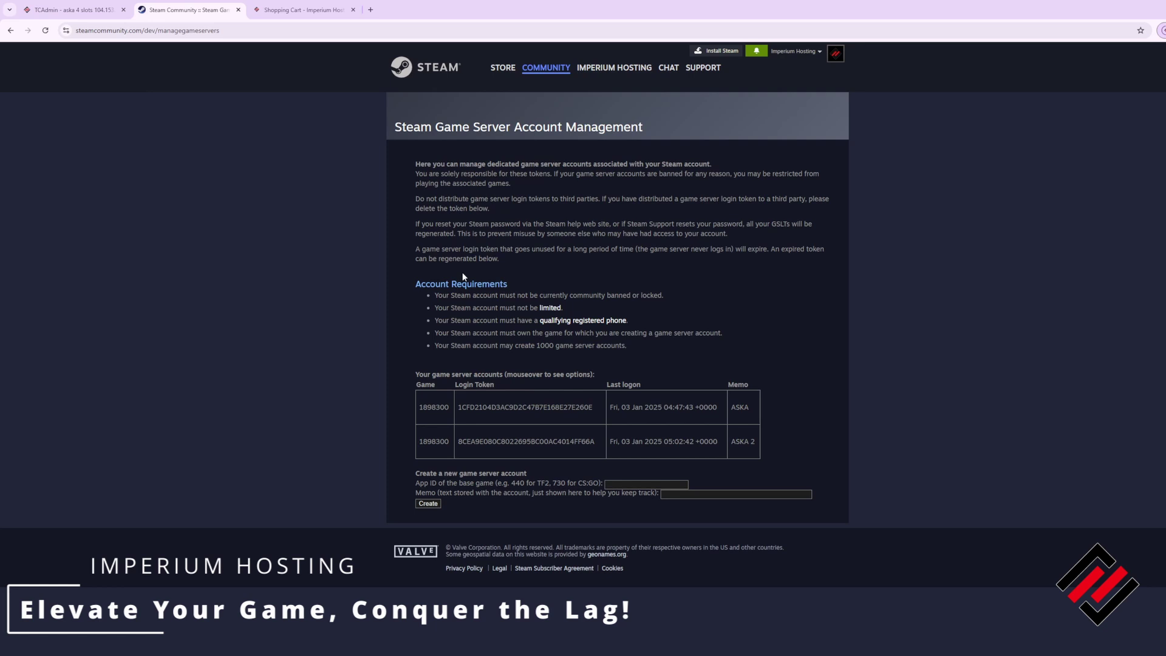
click(632, 484)
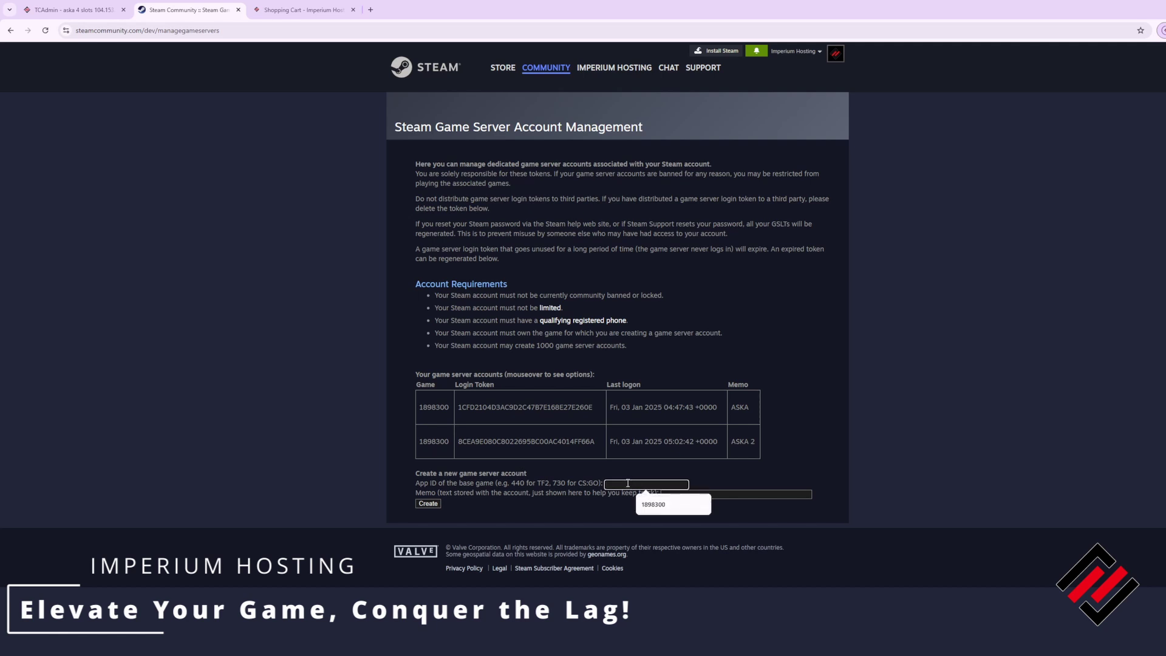
click(651, 505)
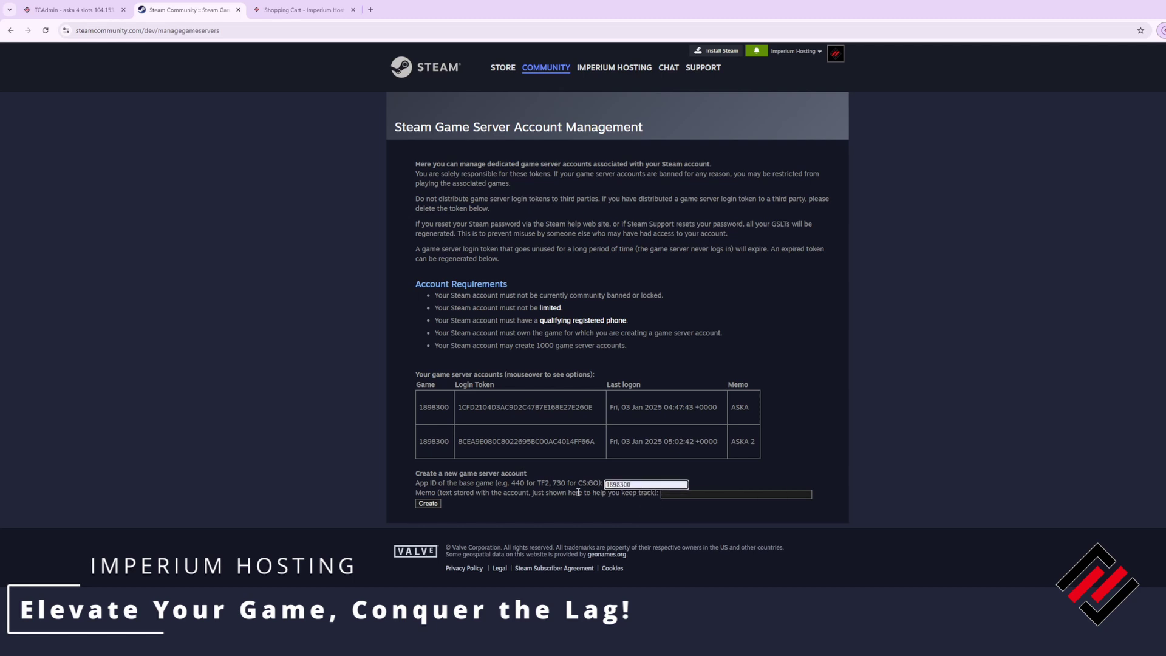
click(427, 503)
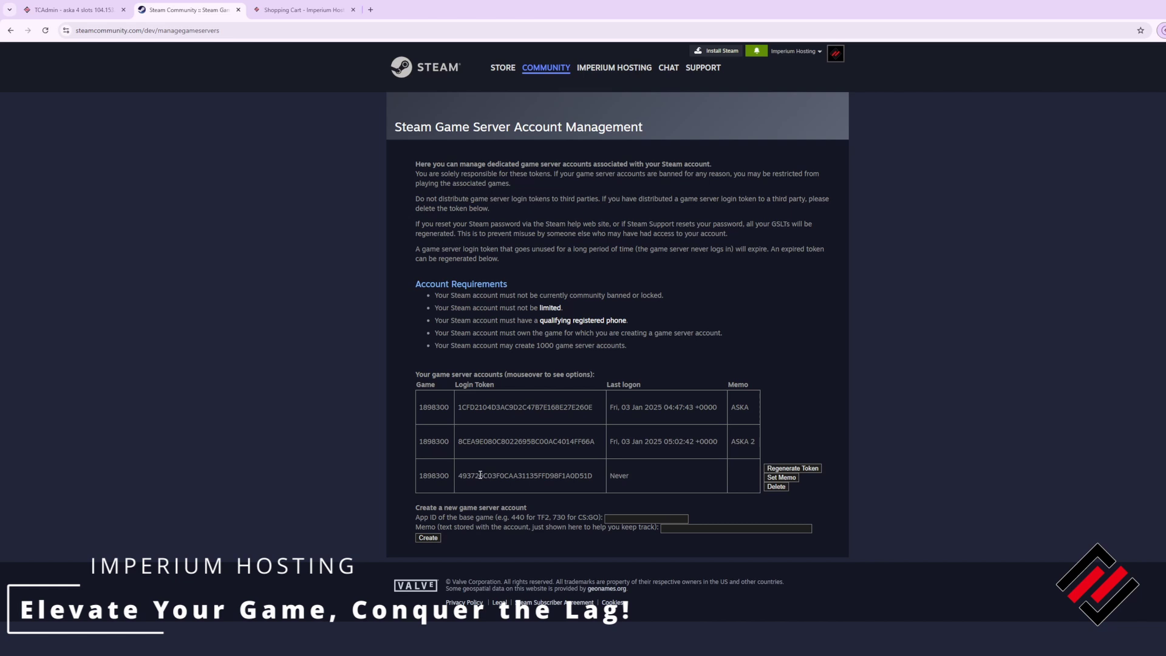
double_click(499, 475)
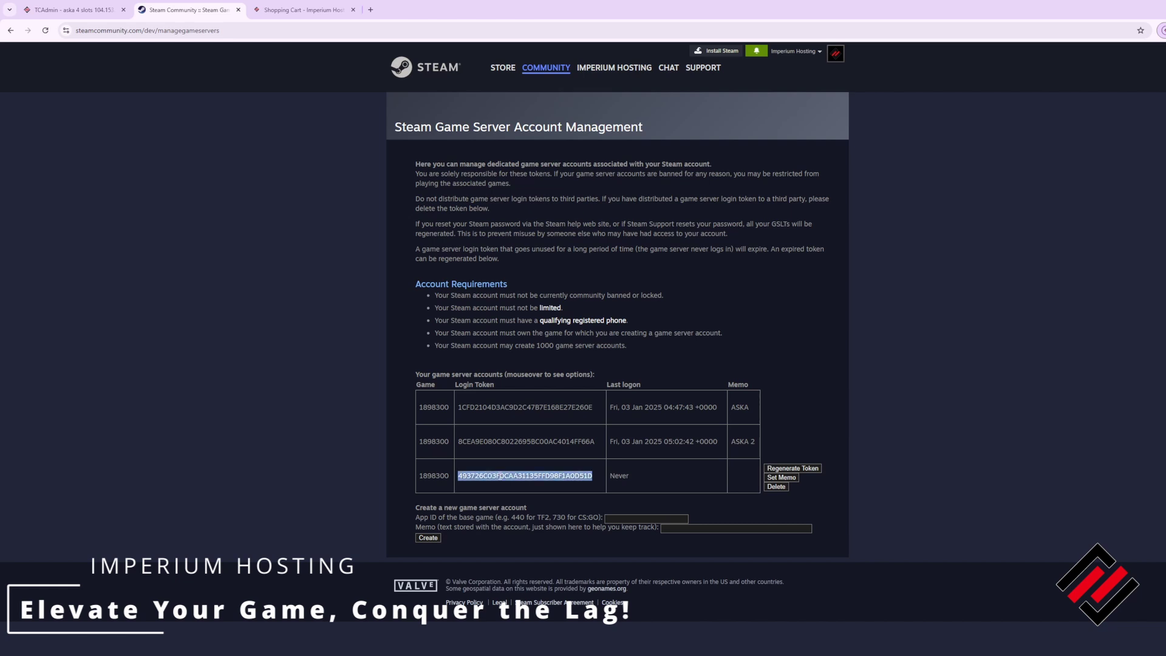
right_click(498, 474)
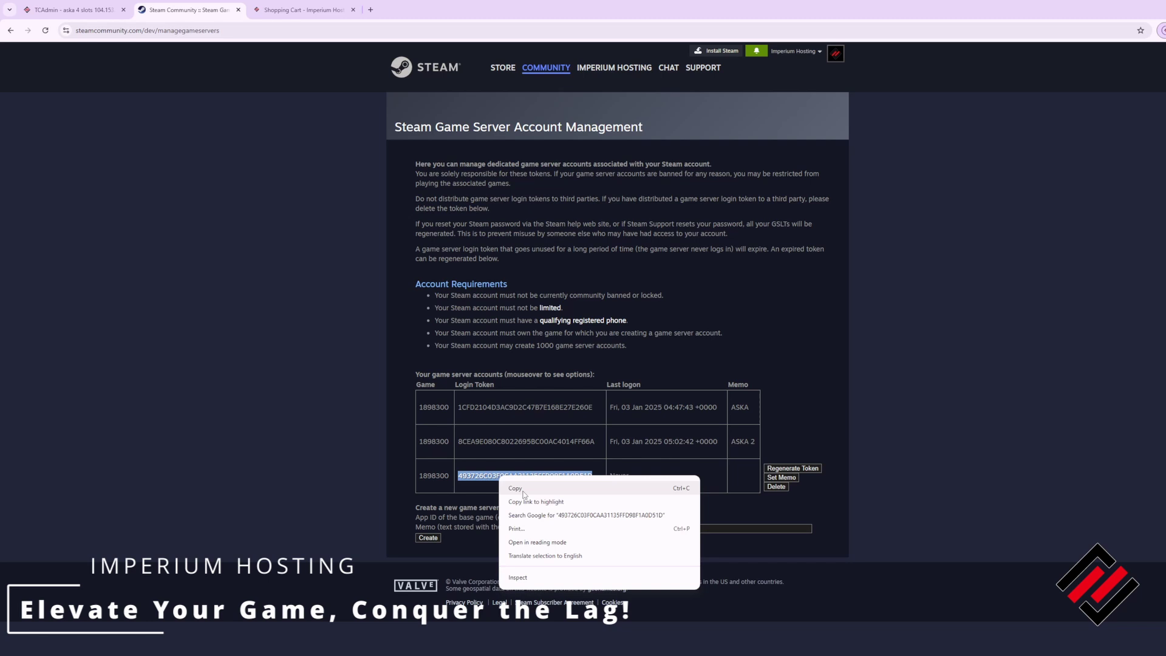
click(539, 483)
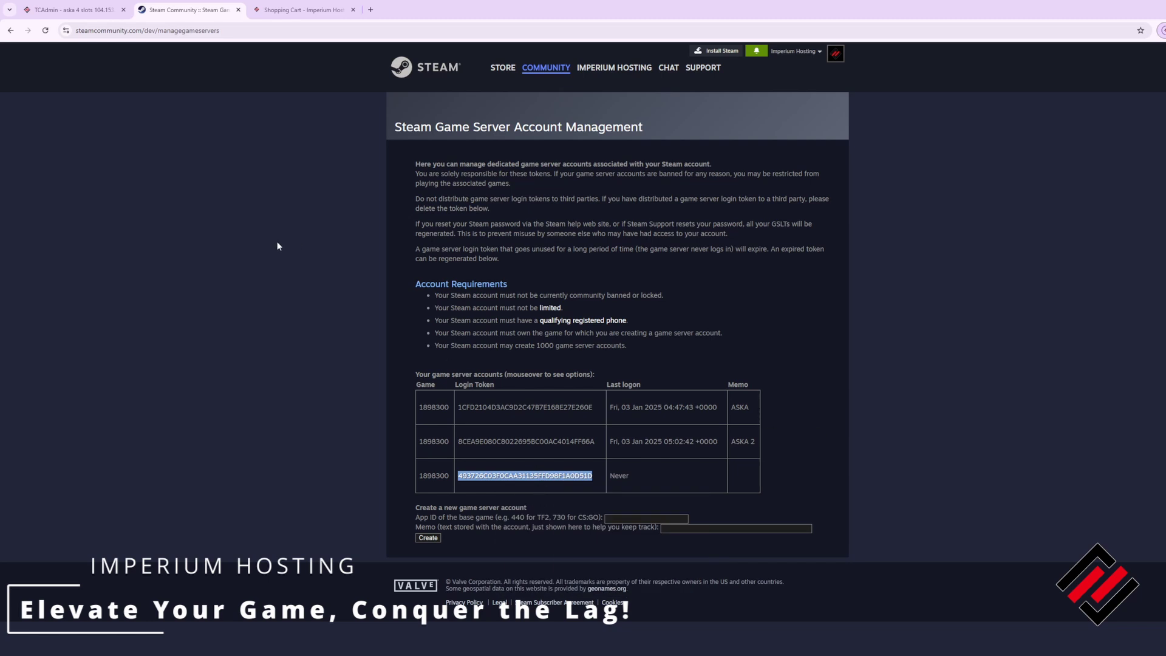
Step: Paste the Steam token after 'authentication token =' in server properties.txt and save the file
click(79, 9)
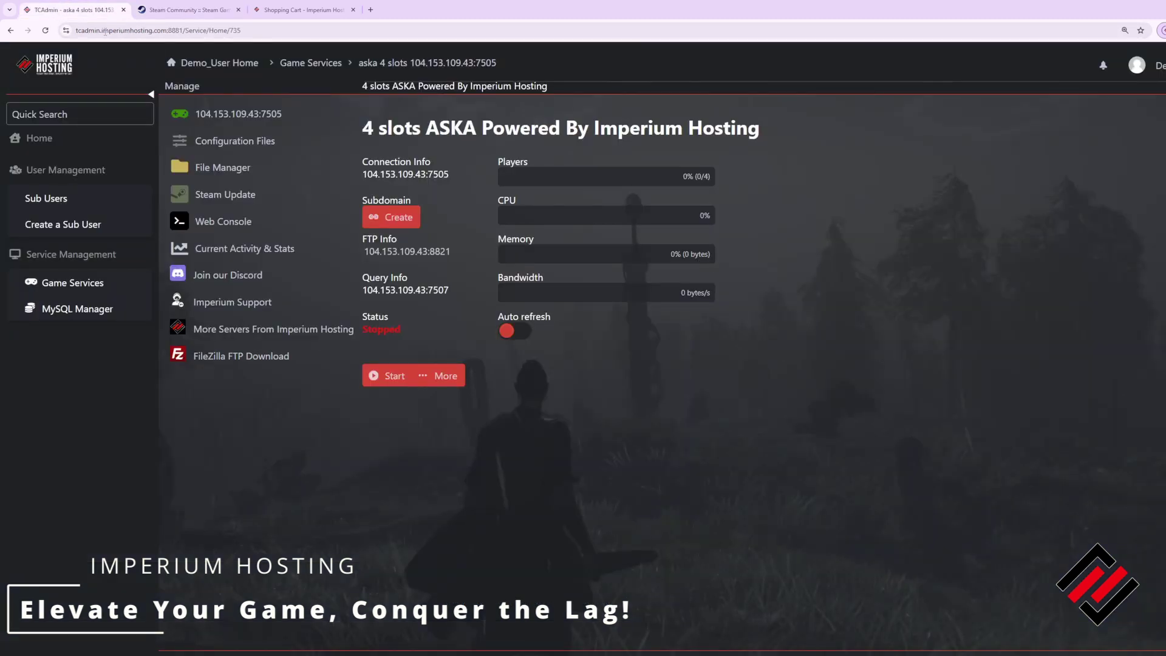
click(242, 151)
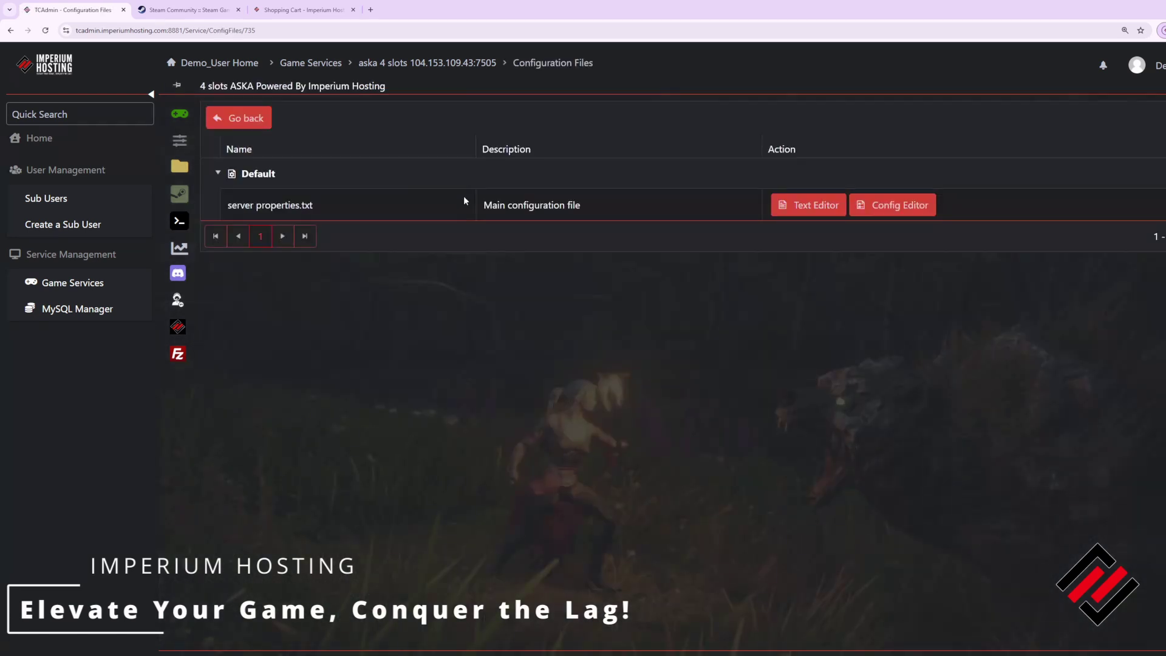
click(812, 207)
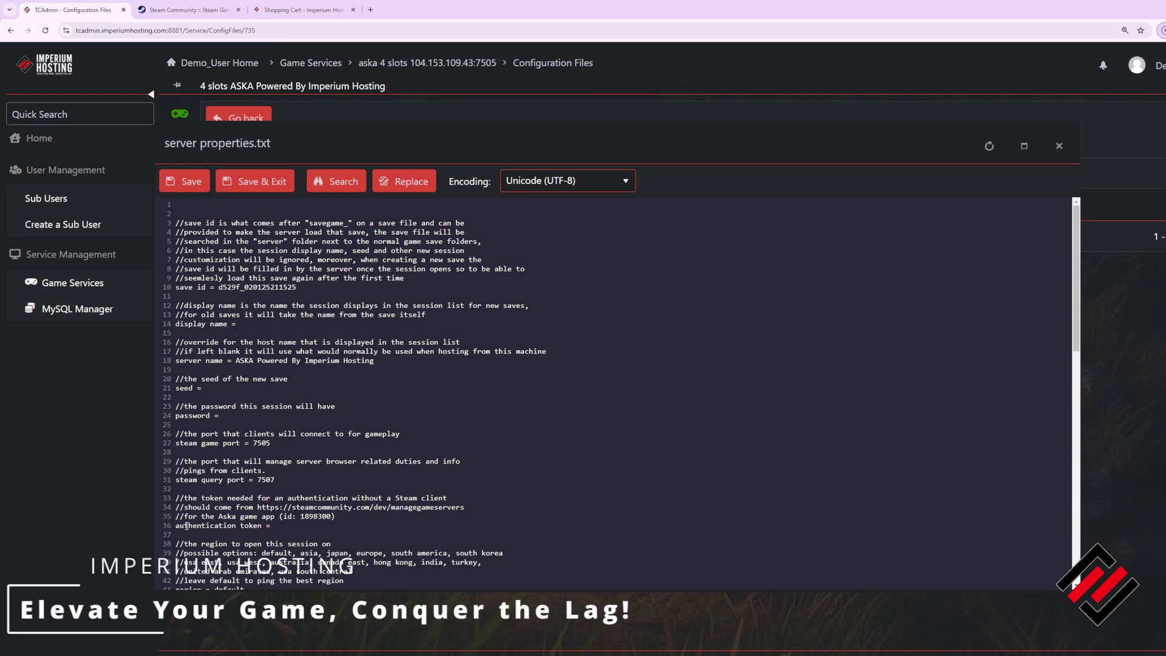
scroll(194, 521, down, 1)
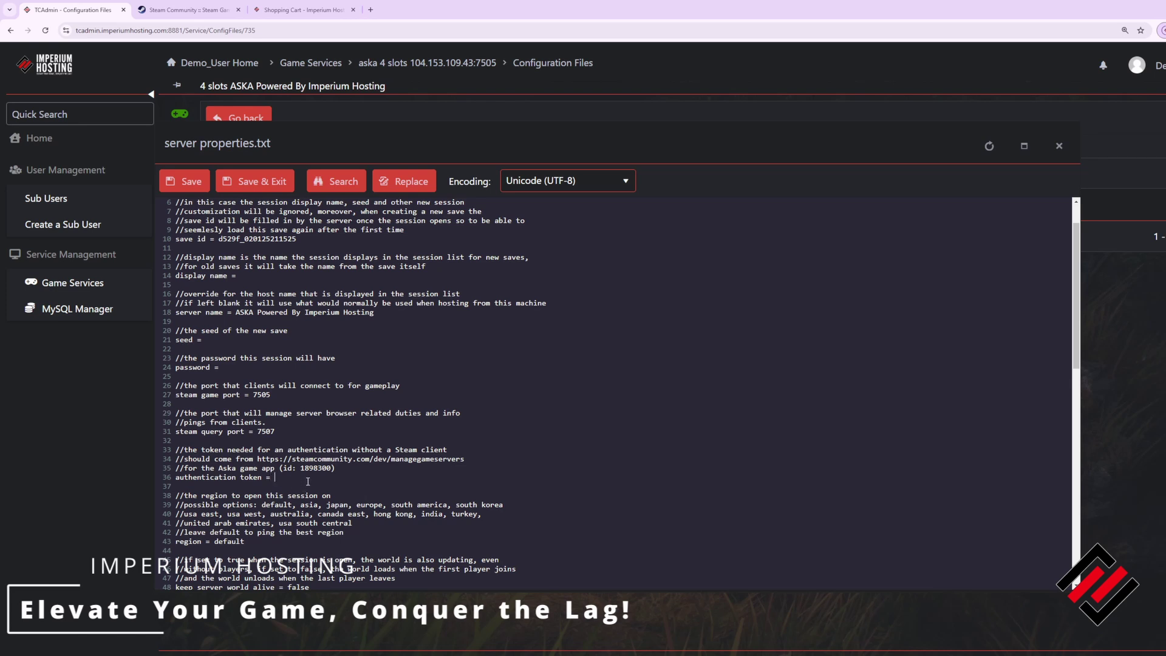
key(ctrl+v)
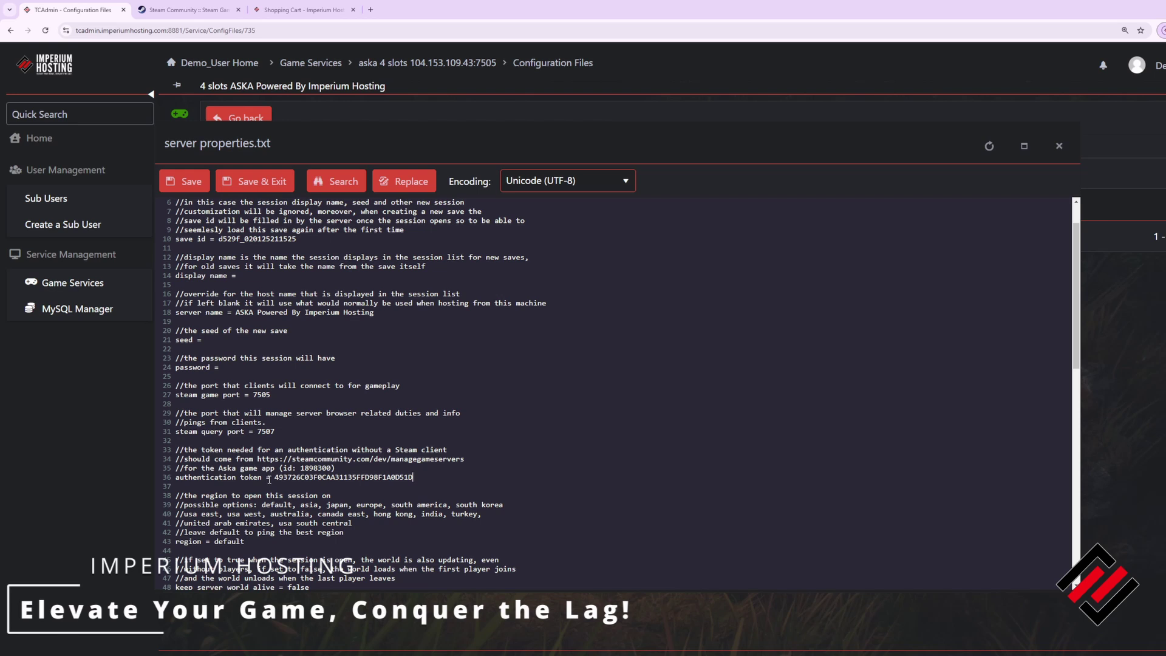
drag(275, 477, 414, 480)
click(391, 367)
click(249, 182)
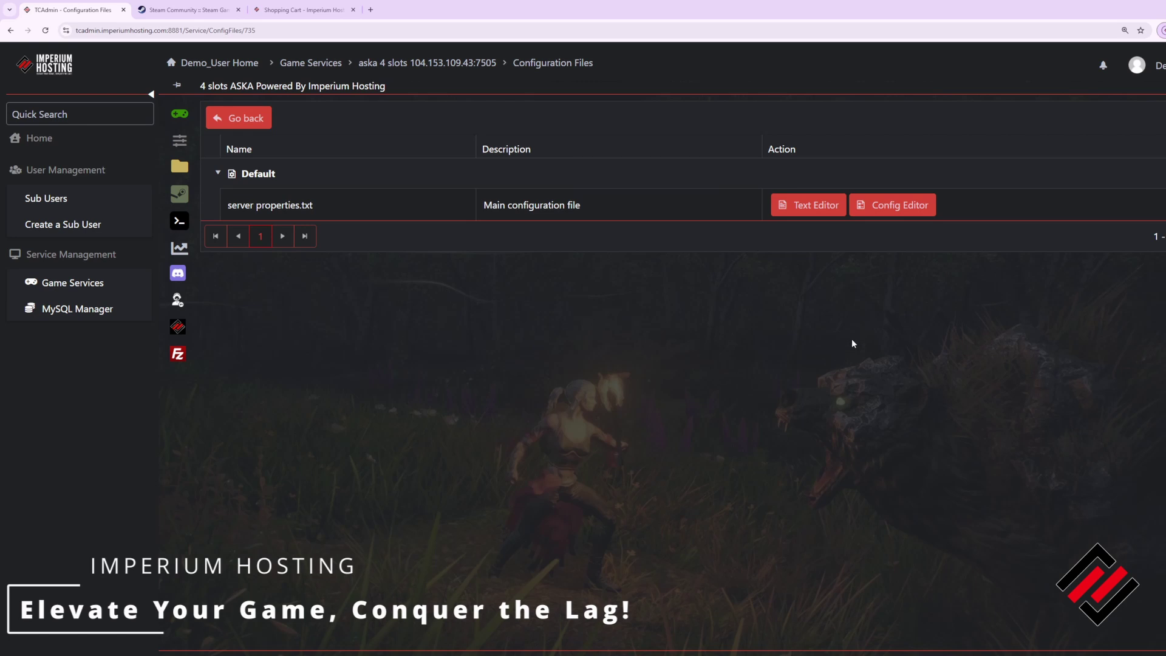
Step: Set Server Name 'Imperium Rules', Display Name 'Yes it does!', and a private server password
click(892, 206)
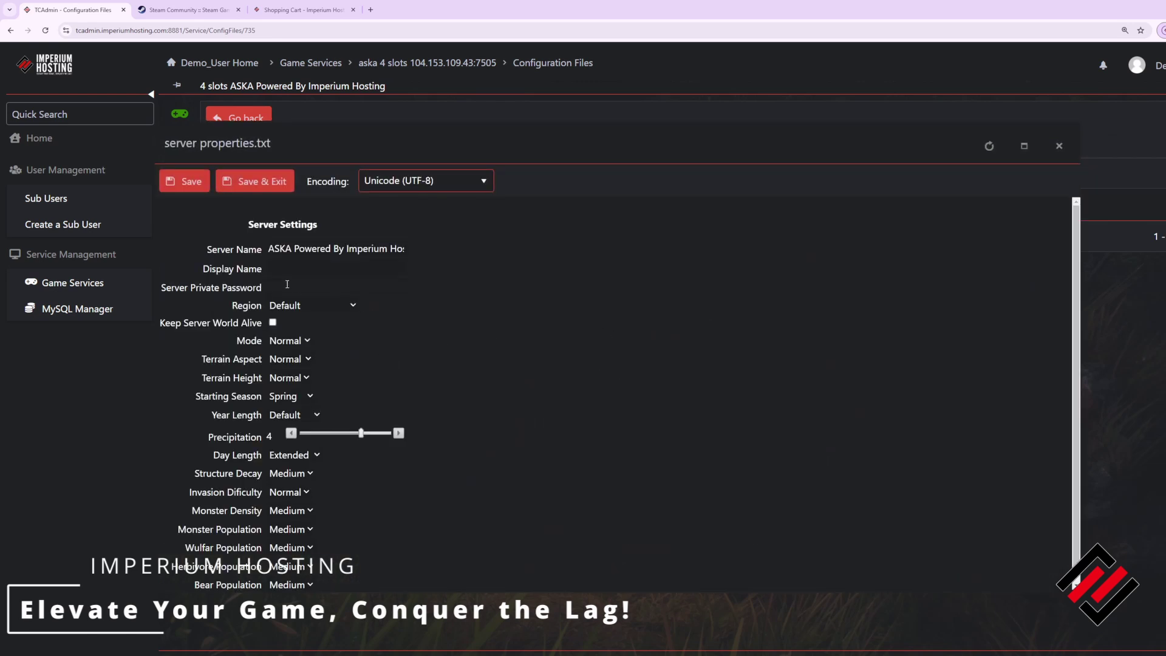
triple_click(292, 250)
key(BackSpace)
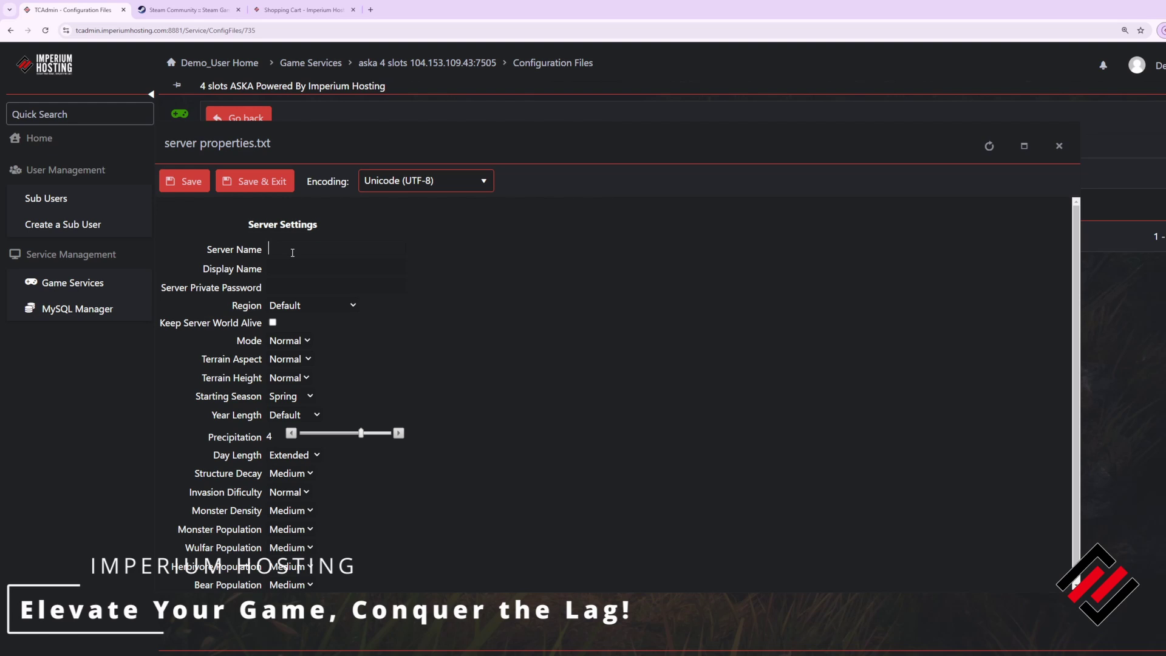
text(Imperium Rules)
click(308, 269)
text(Yes it does)
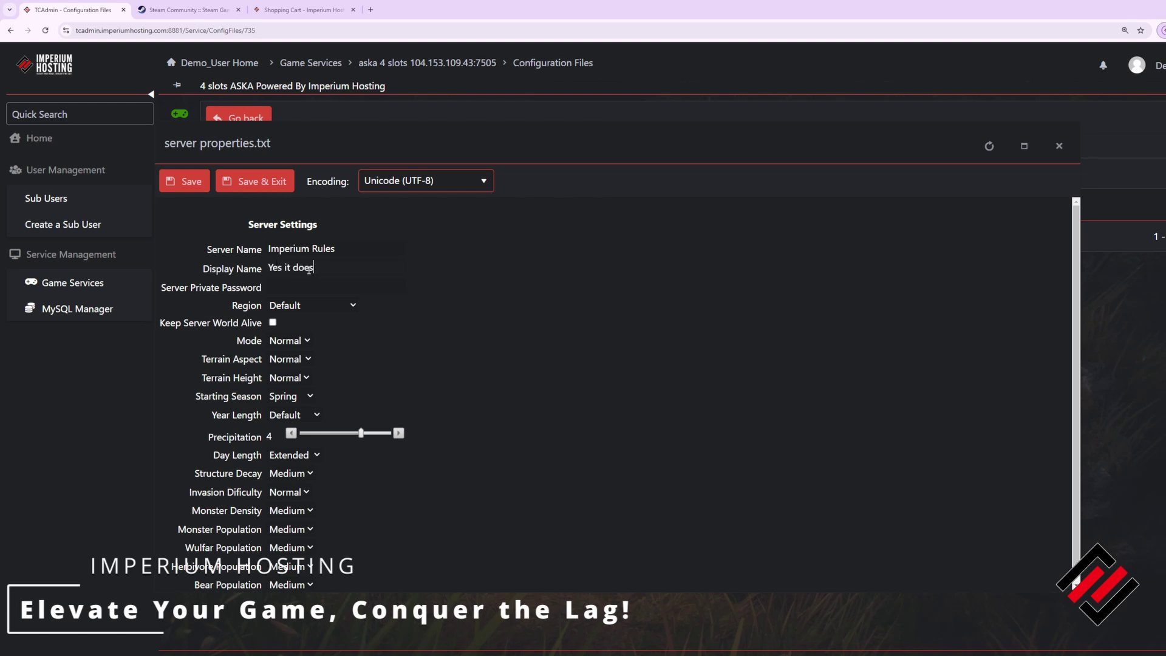
text(!)
click(312, 284)
text(12345)
Step: Set Region to USA West, enable Keep Server World Alive, and save the settings
click(308, 304)
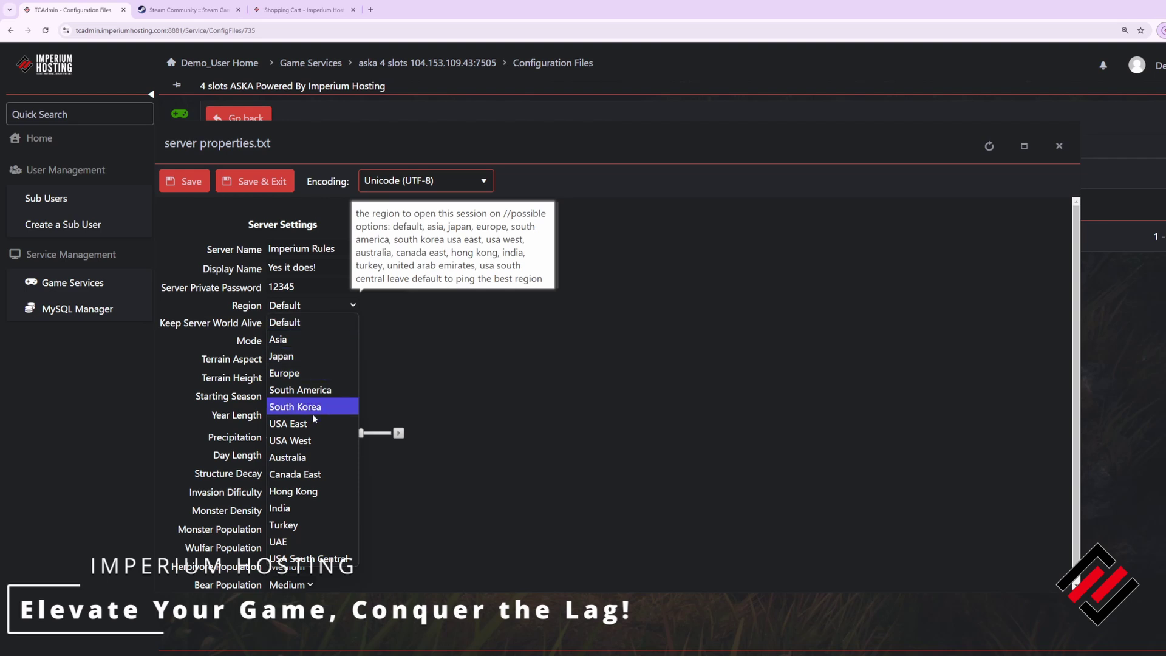
click(314, 442)
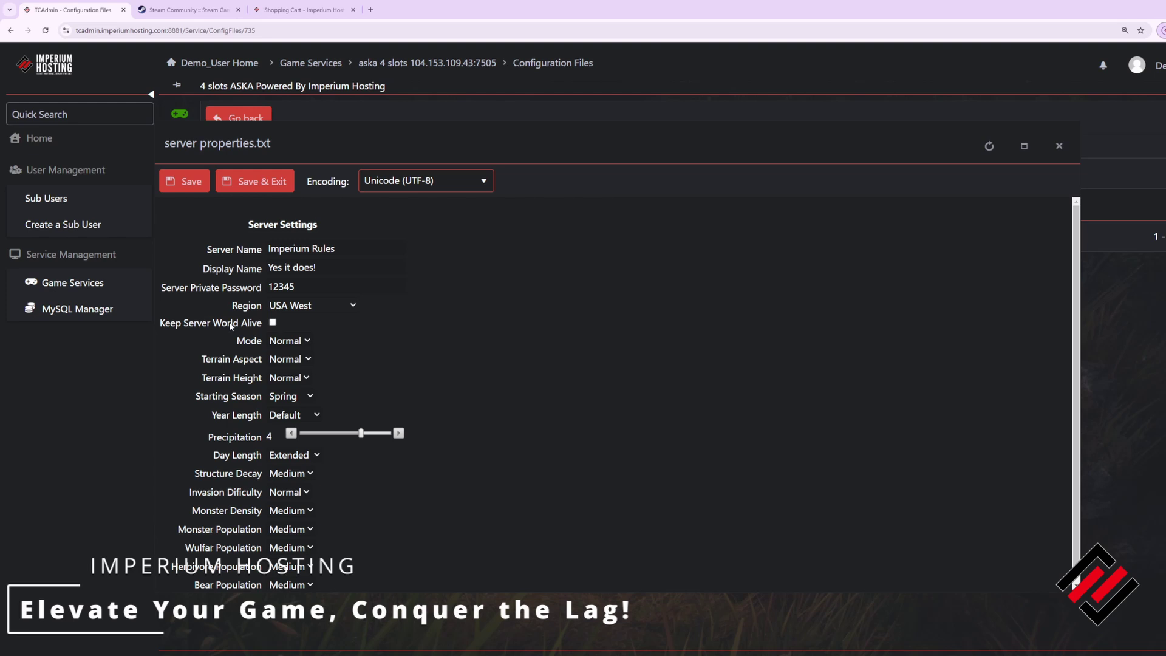
click(273, 322)
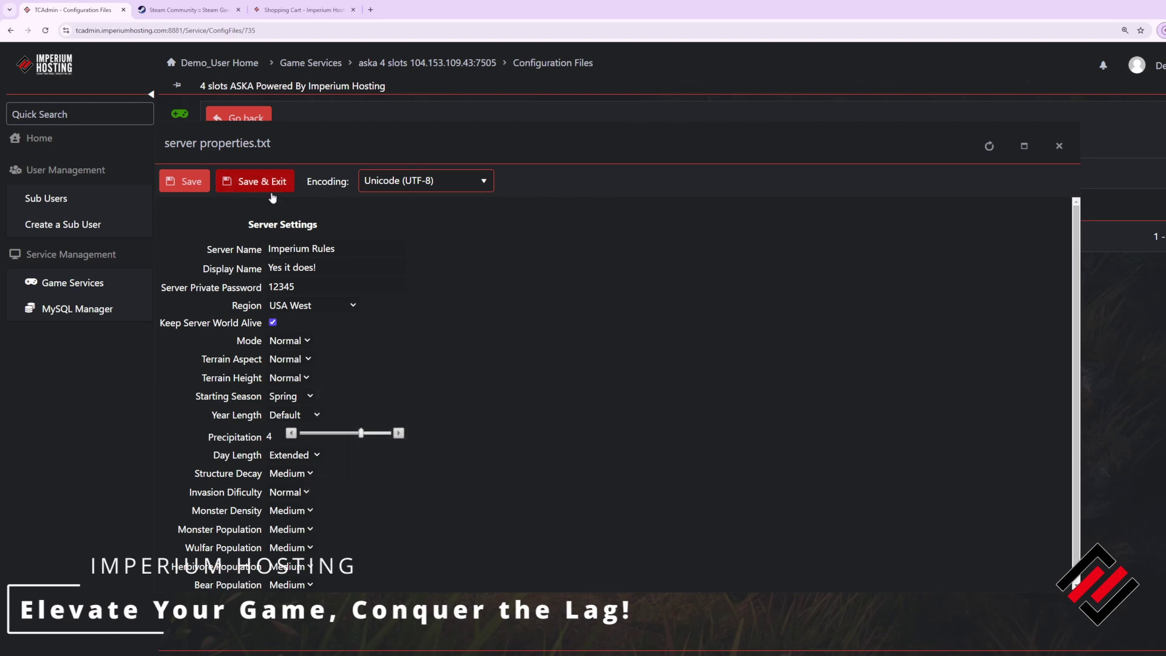
scroll(301, 348, down, 1)
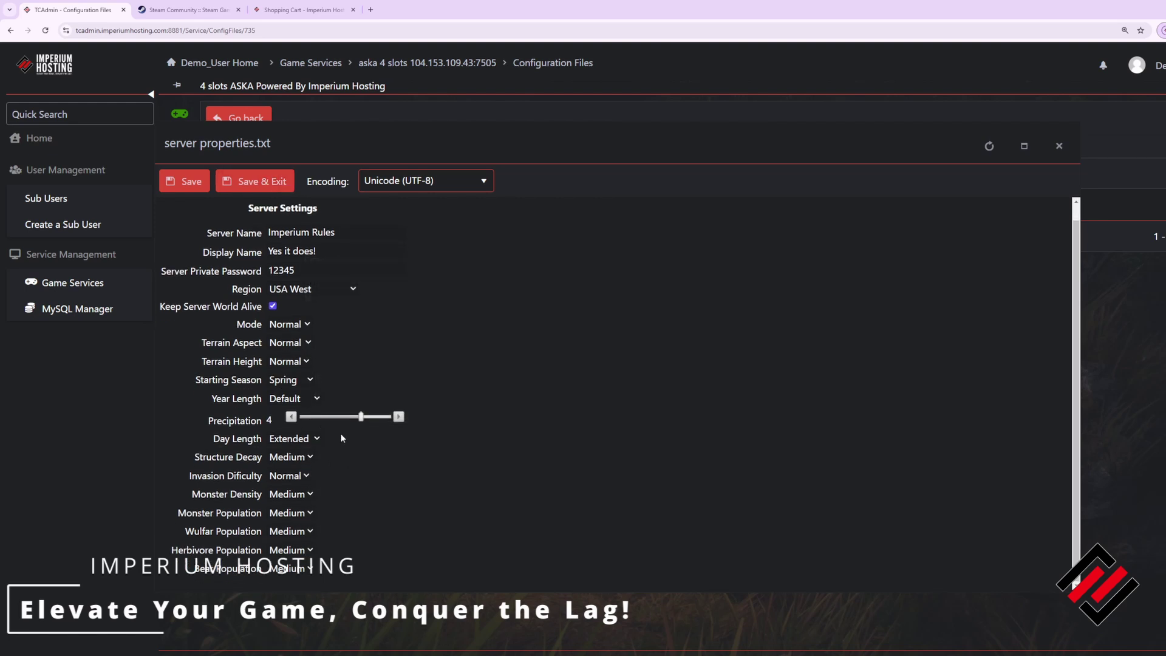
scroll(341, 438, up, 1)
click(264, 179)
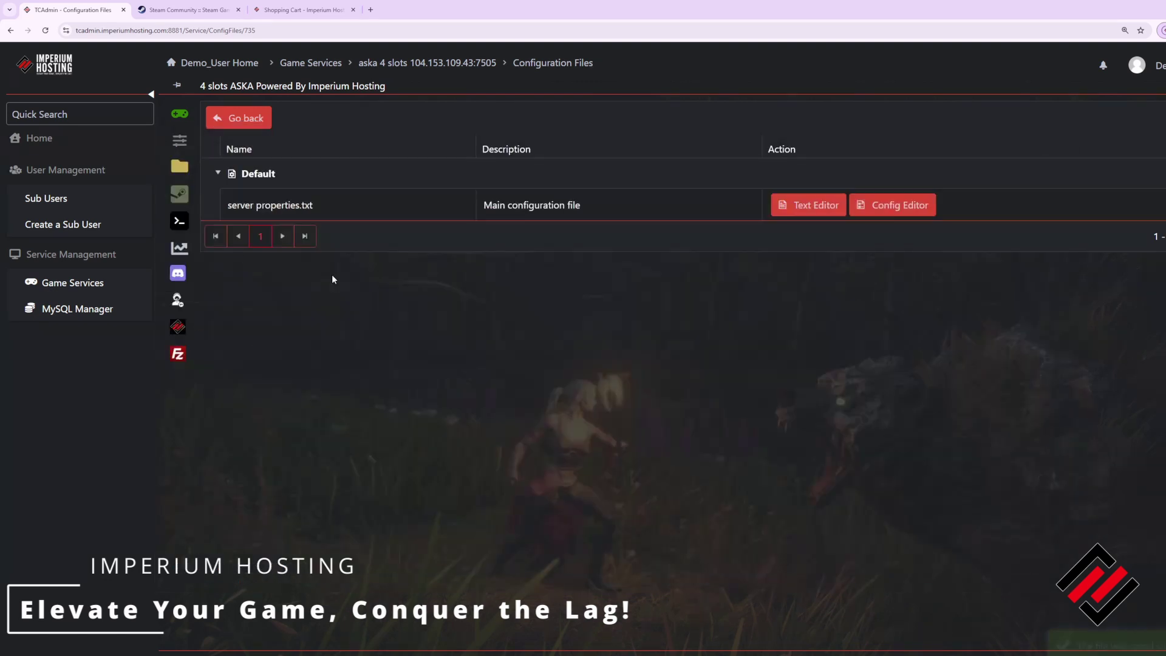
Step: Go back to the ASKA server's overview page and start the server
mouse_move(182, 182)
click(262, 196)
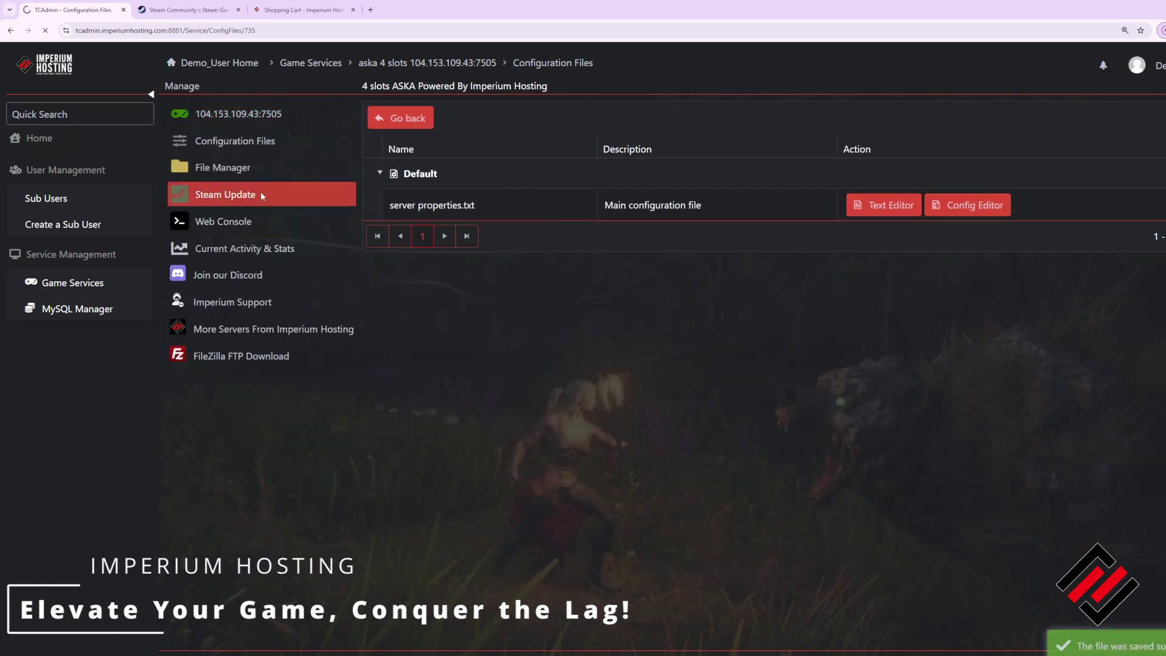
click(395, 376)
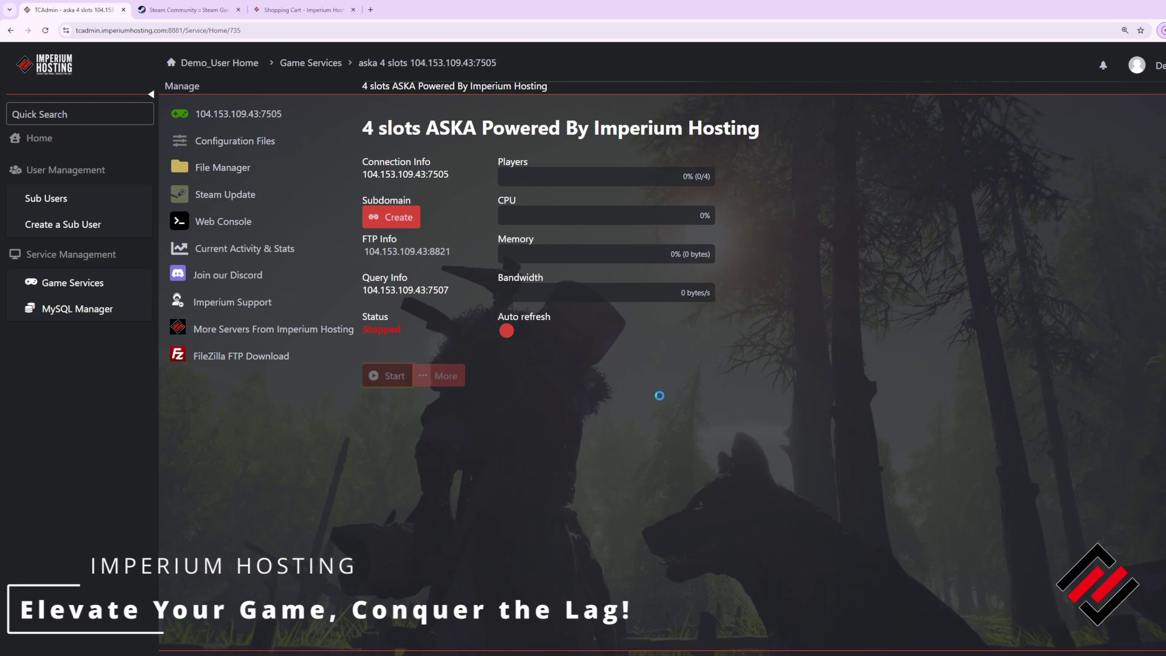